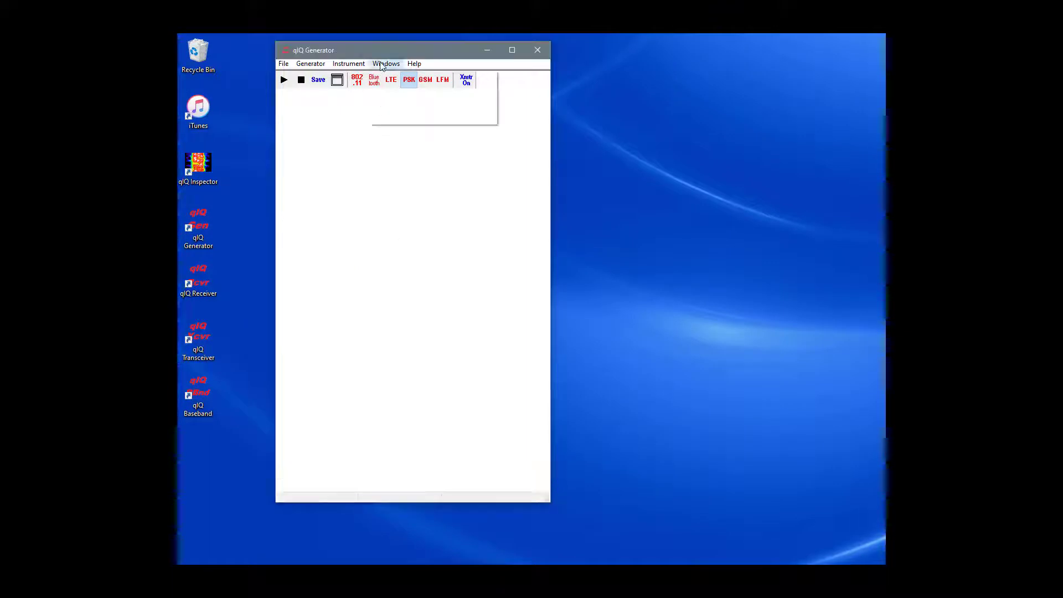
# Step: Tick I&Q Waveforms and I&Q Spectrum under Active Windows and apply them
pyautogui.click(395, 78)
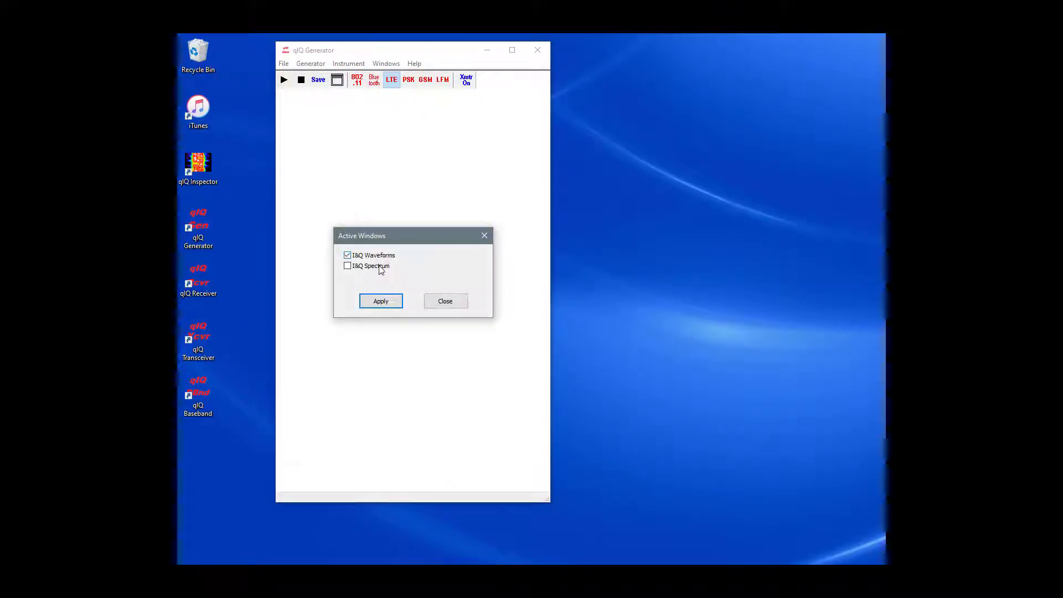
pyautogui.click(380, 260)
pyautogui.click(379, 267)
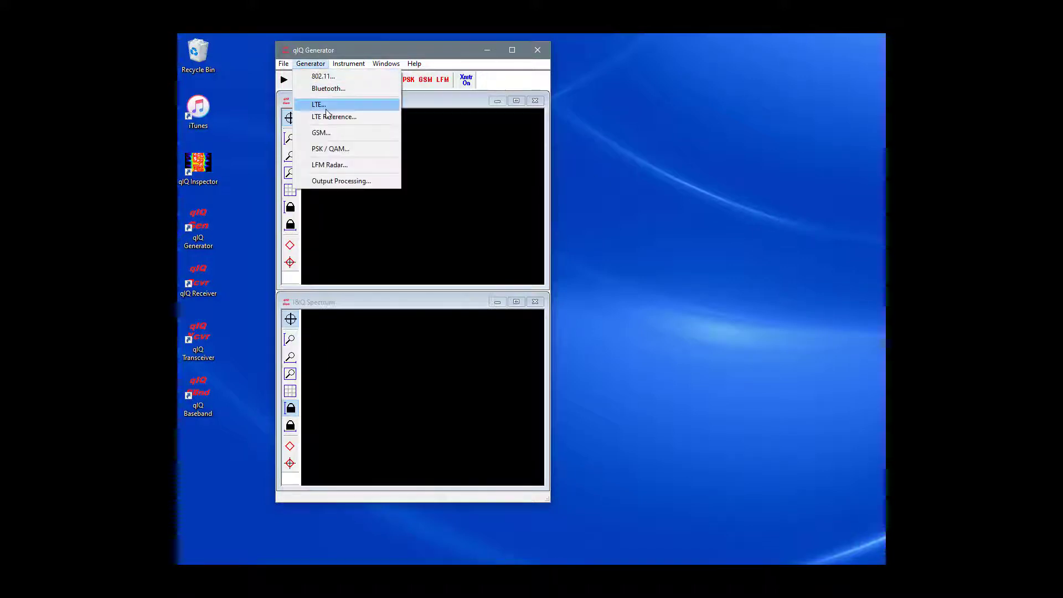
# Step: Configure a PUSCH, 20 MHz, Normal, 16-QAM LTE signal one subframe long and apply it
pyautogui.click(320, 104)
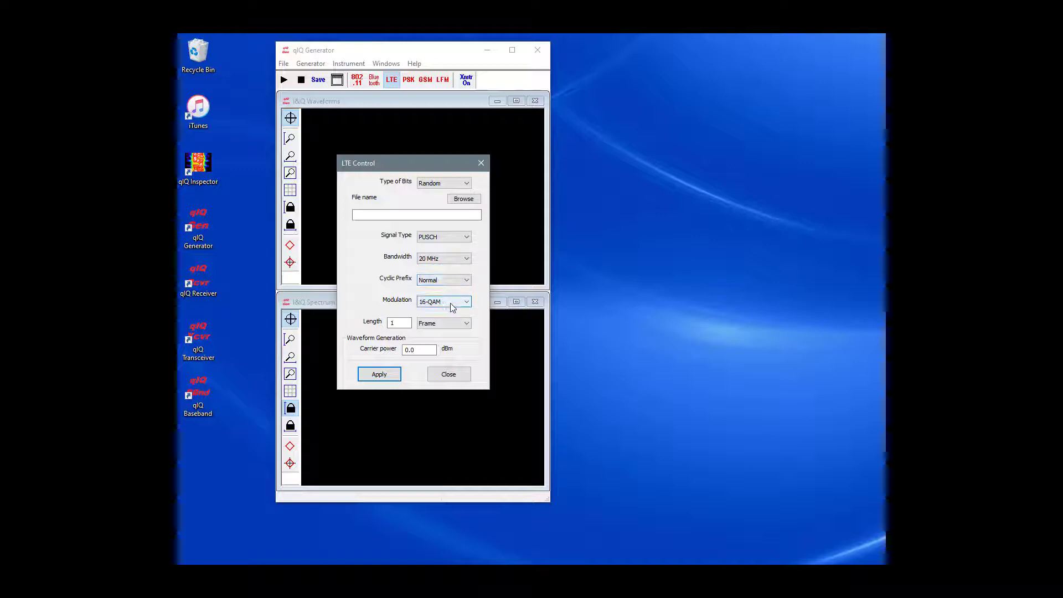
pyautogui.click(450, 324)
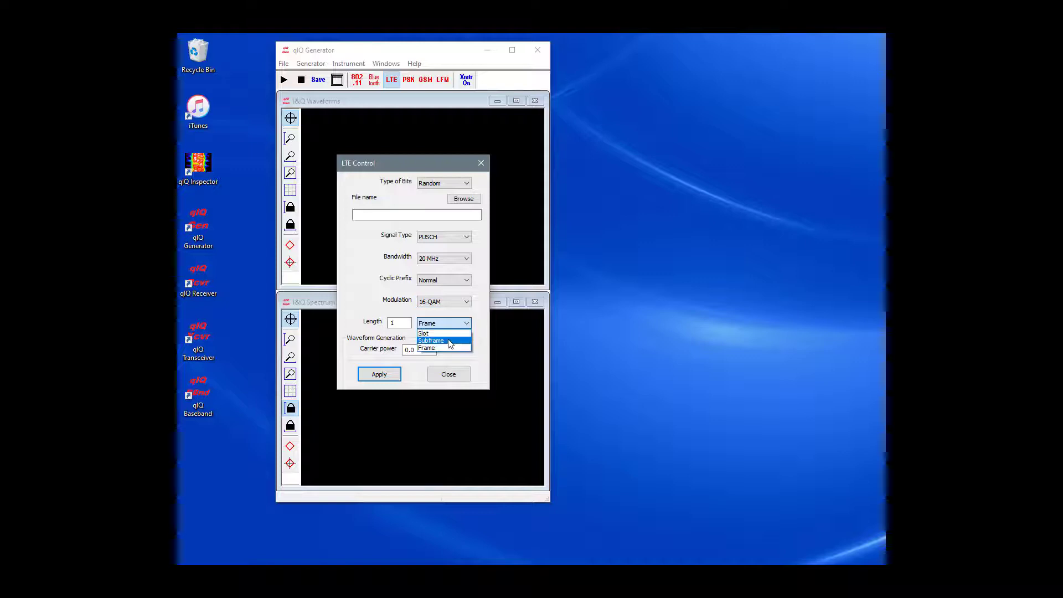
pyautogui.click(450, 342)
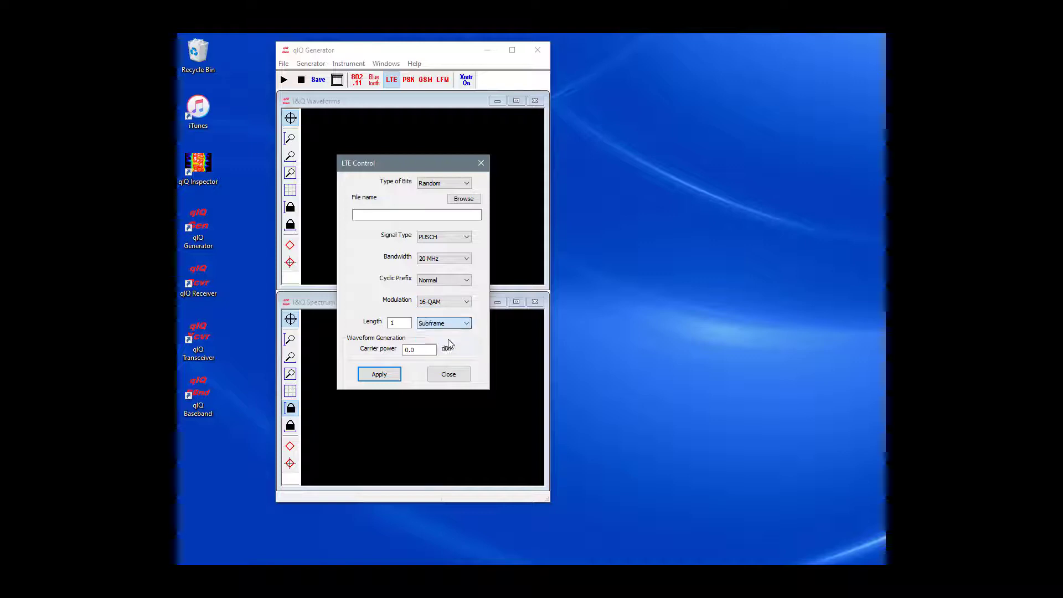
pyautogui.click(382, 375)
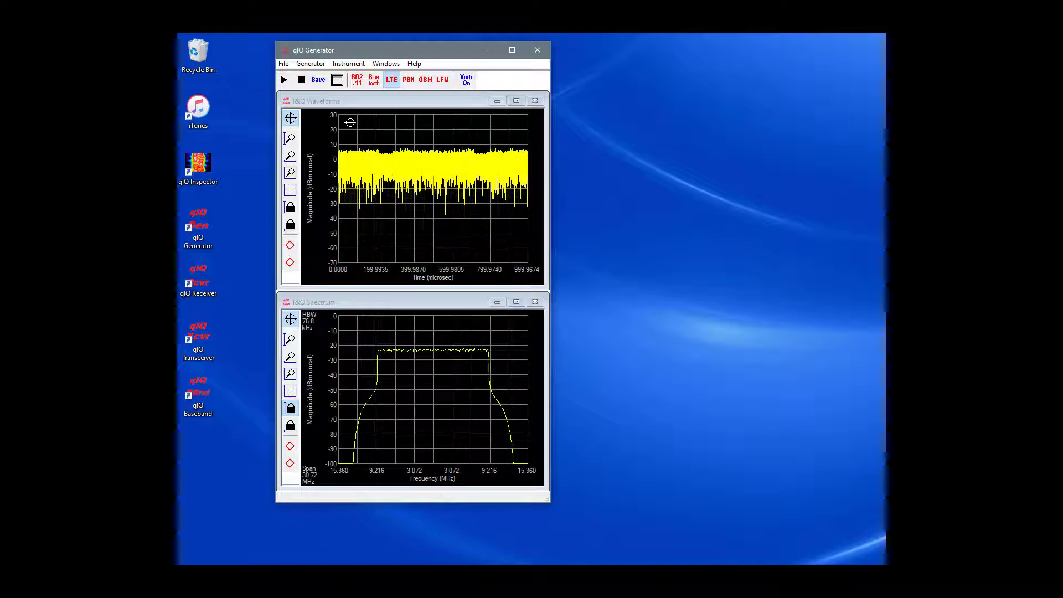
# Step: Open the Generator menu after generating the LTE waveform
pyautogui.click(309, 68)
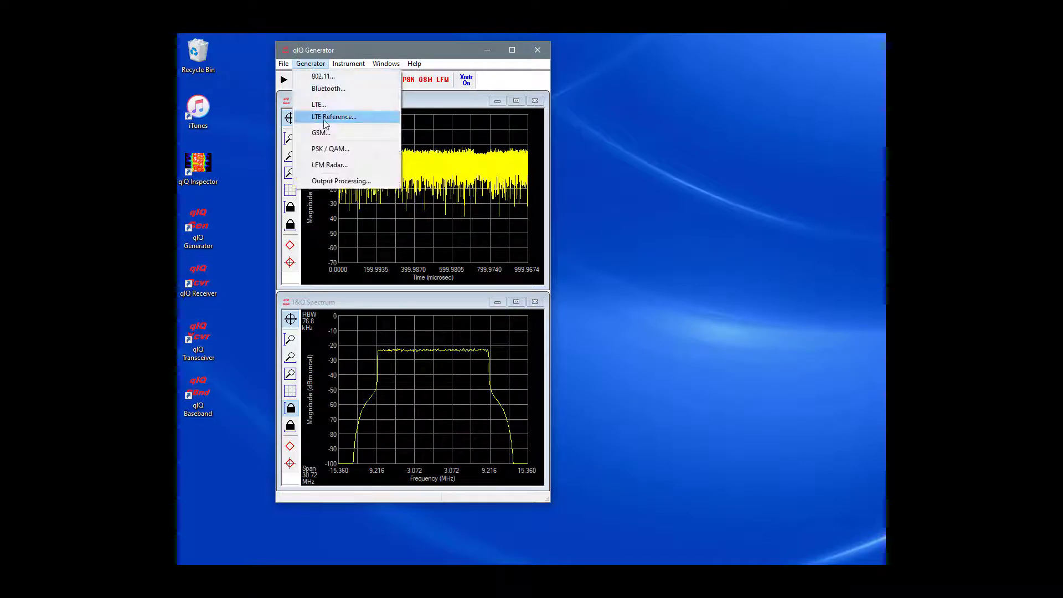
# Step: Enable output interpolation at rate 4, regenerate at 122.88 Msps, and save as an .iqbin file
pyautogui.click(386, 183)
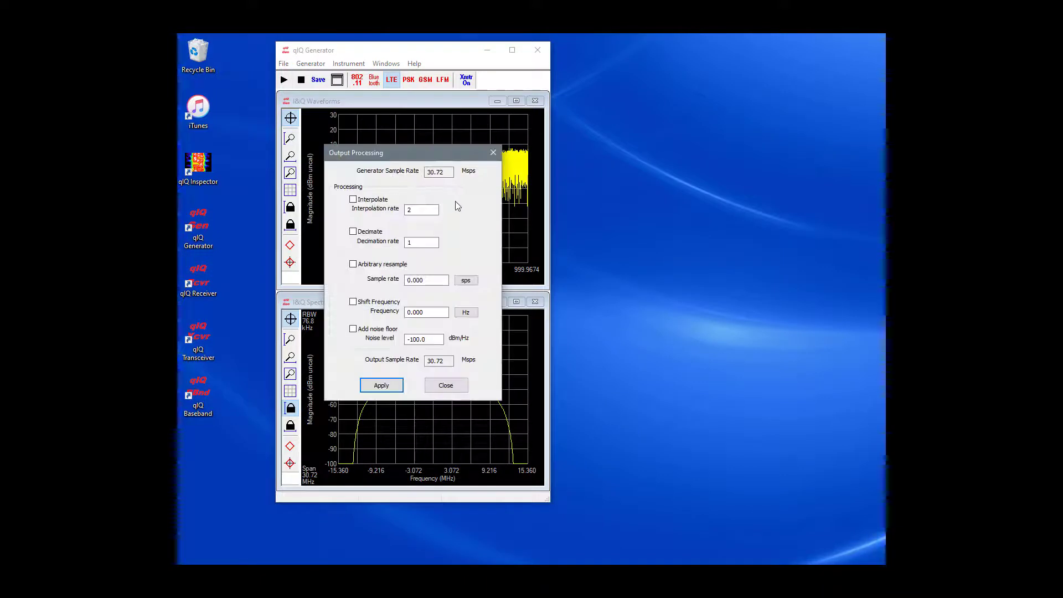
pyautogui.click(377, 200)
pyautogui.doubleClick(409, 210)
pyautogui.write('4')
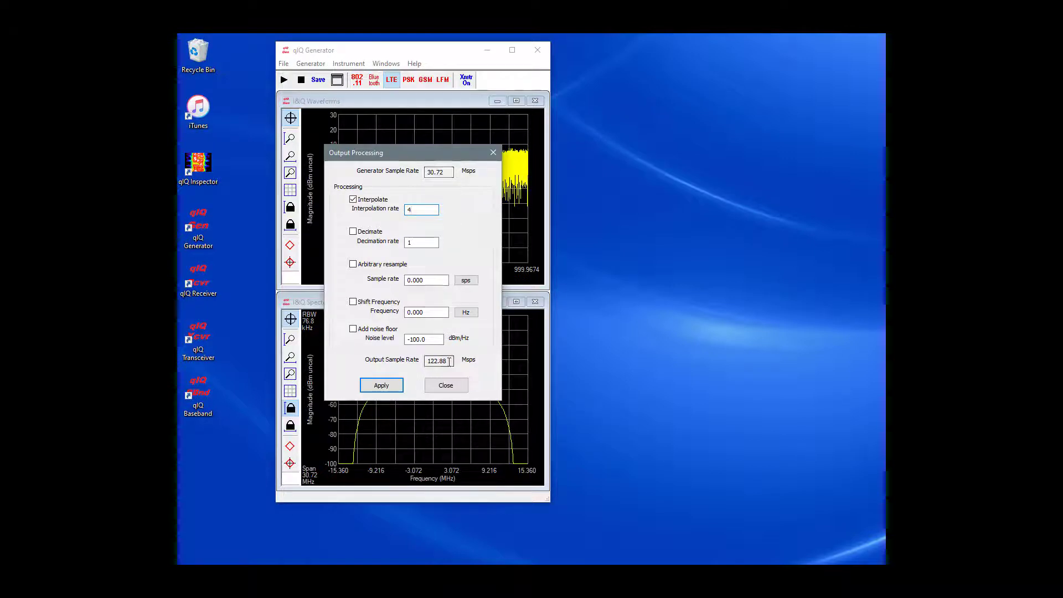
pyautogui.click(381, 389)
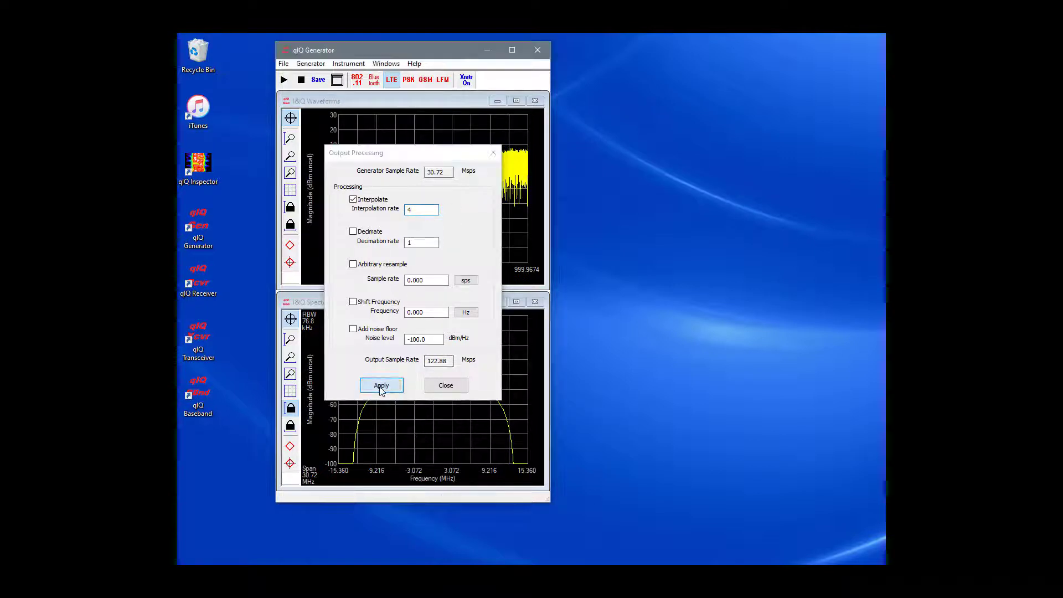
pyautogui.click(284, 81)
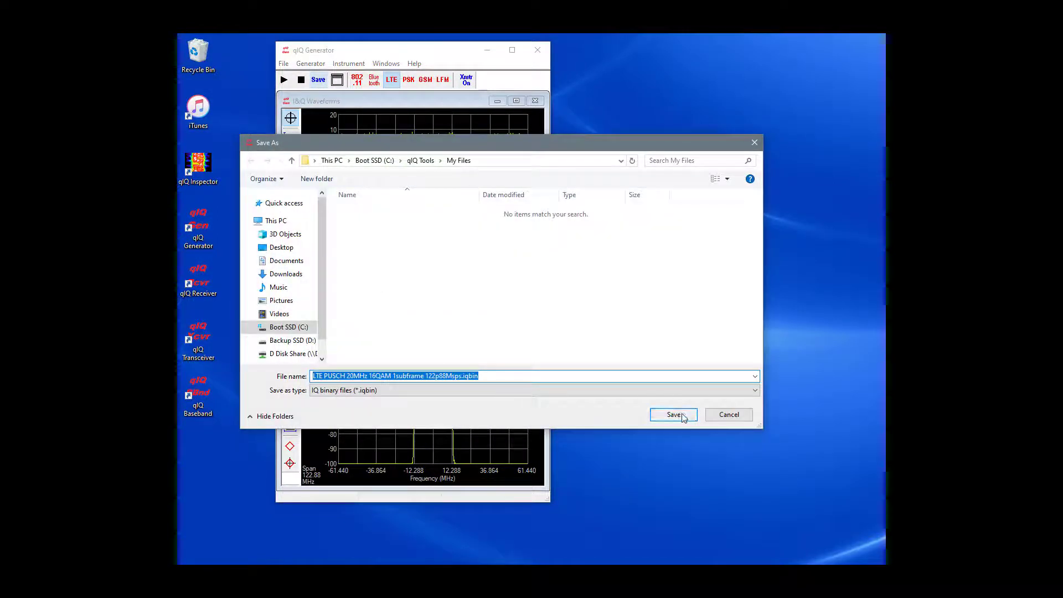
pyautogui.click(673, 414)
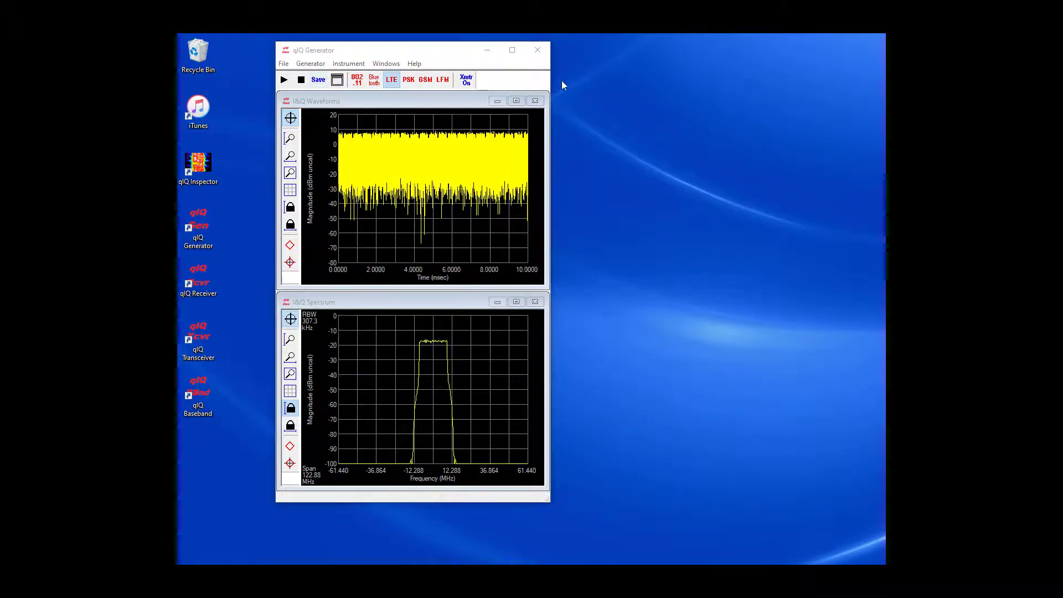
# Step: Show Acquired Waveform, Acquired Spectrum, Constellation, OFDM EVM and Measured Results windows tiled in a grid
pyautogui.click(538, 50)
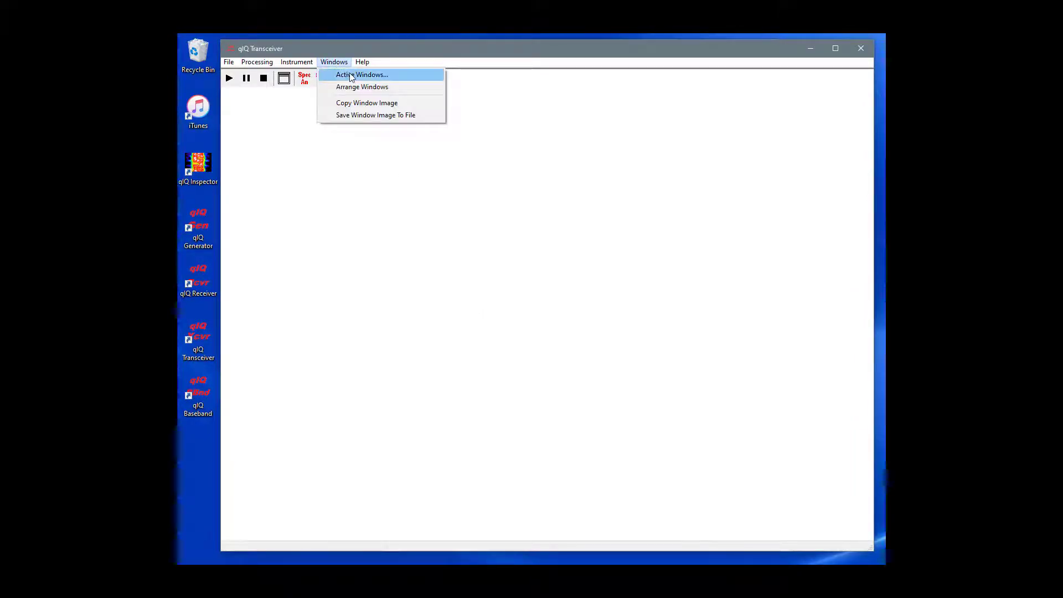
pyautogui.click(349, 76)
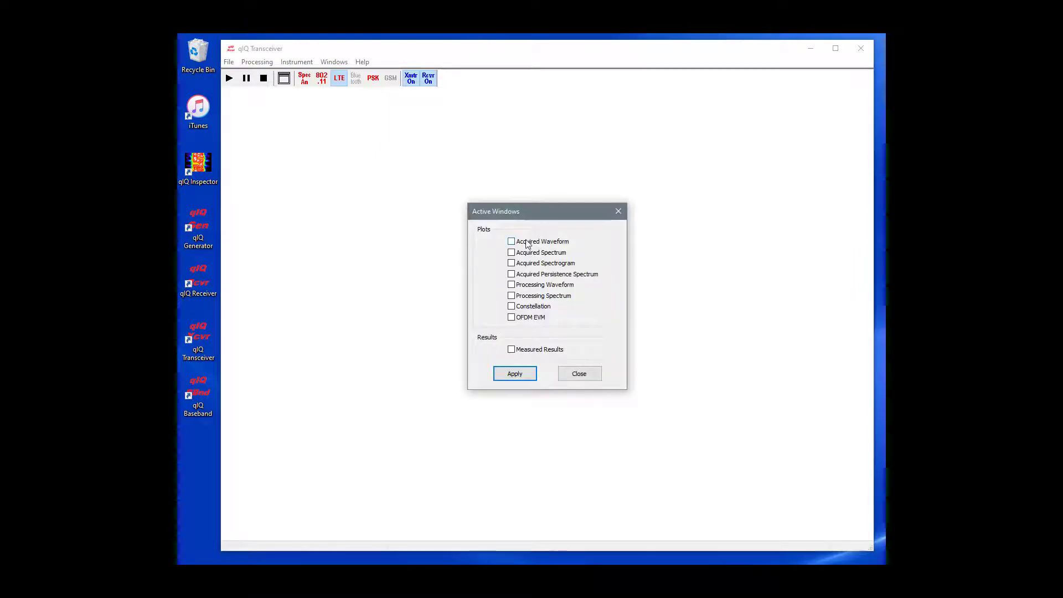
pyautogui.click(527, 244)
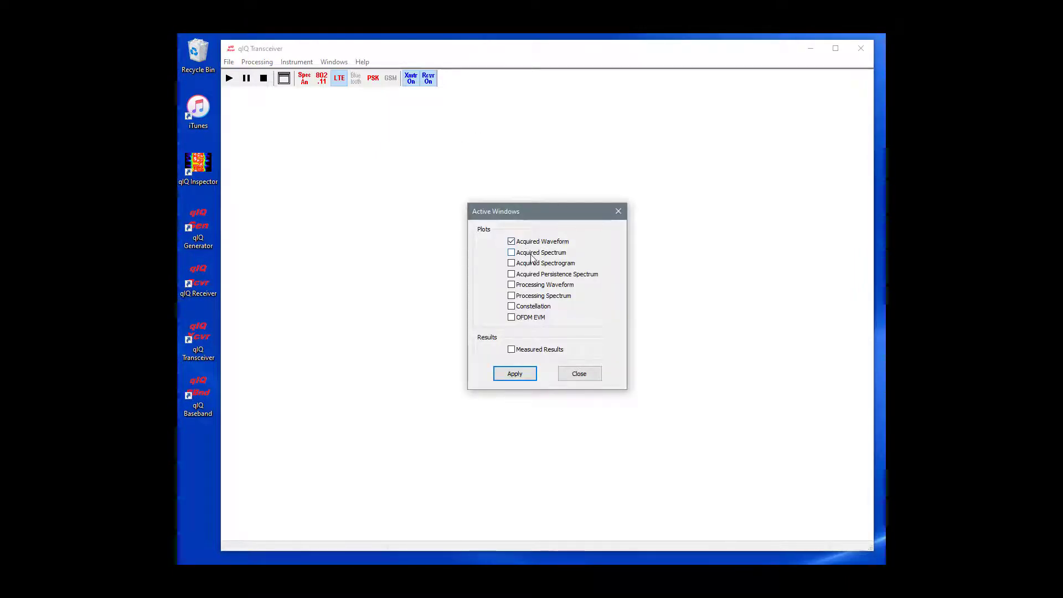
pyautogui.click(531, 254)
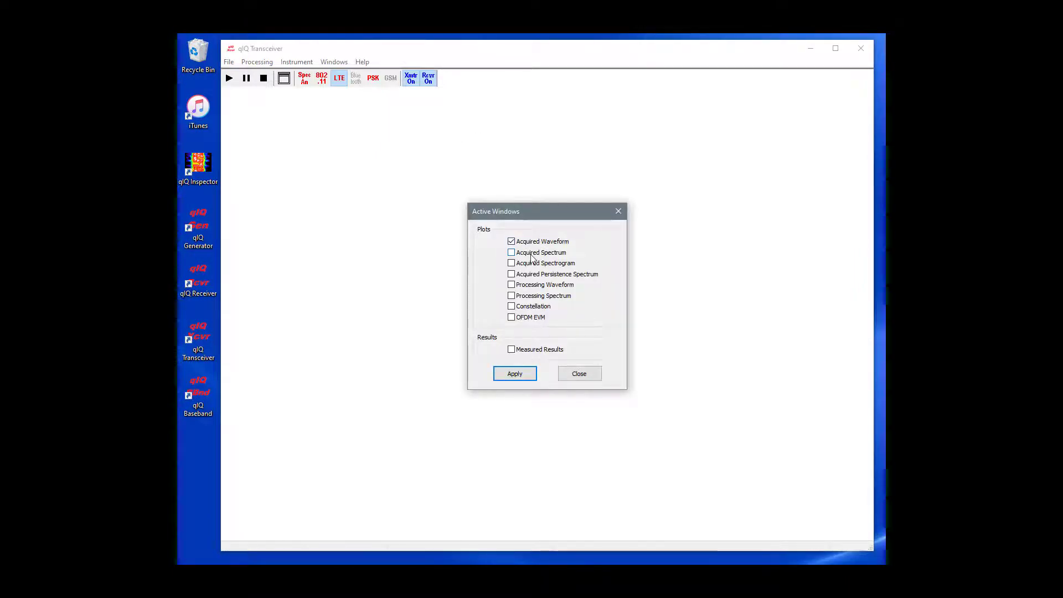
pyautogui.click(529, 307)
pyautogui.click(525, 319)
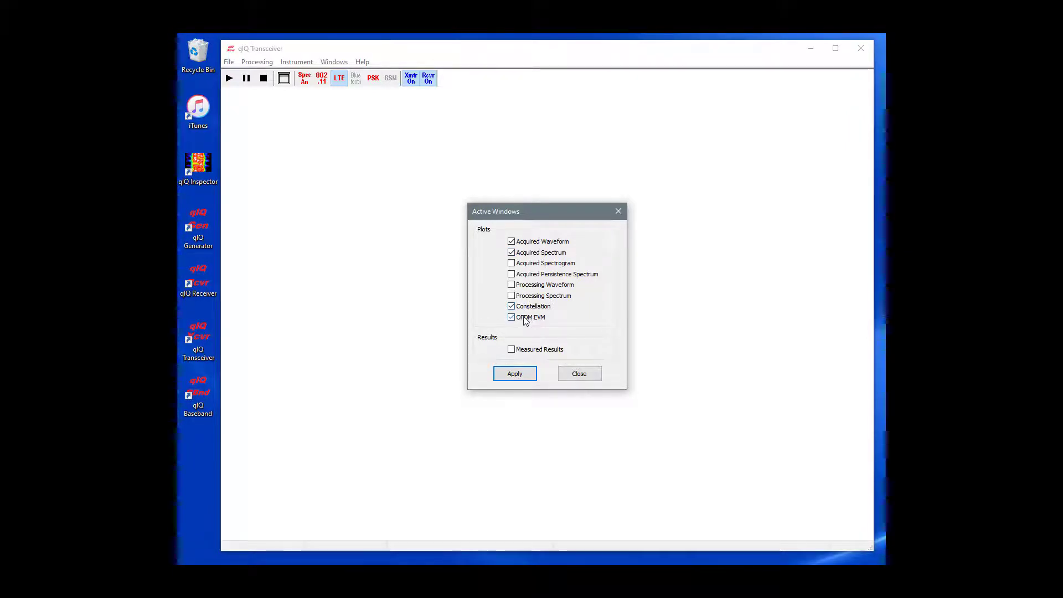
pyautogui.click(524, 351)
pyautogui.click(515, 373)
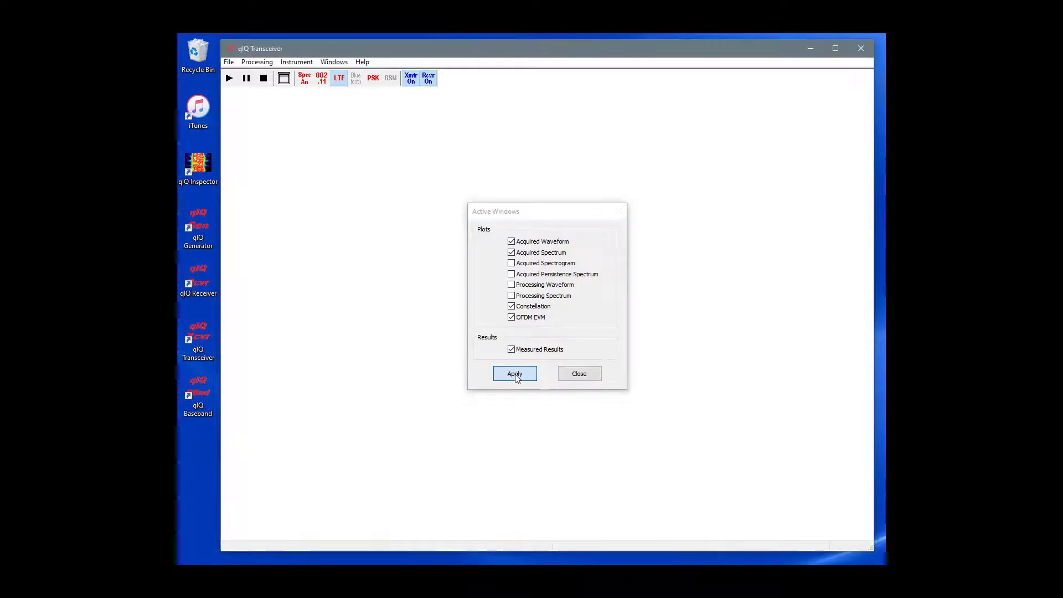
pyautogui.click(284, 79)
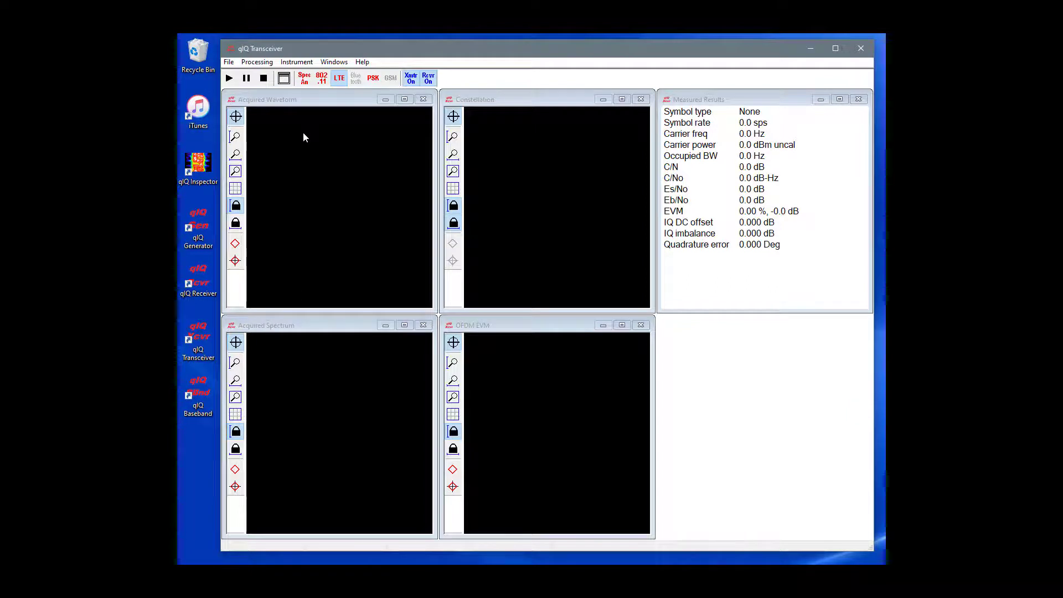
# Step: Set the instrument connection to ADRV9009 via IIO over LAN at 192.168.0.11
pyautogui.click(298, 64)
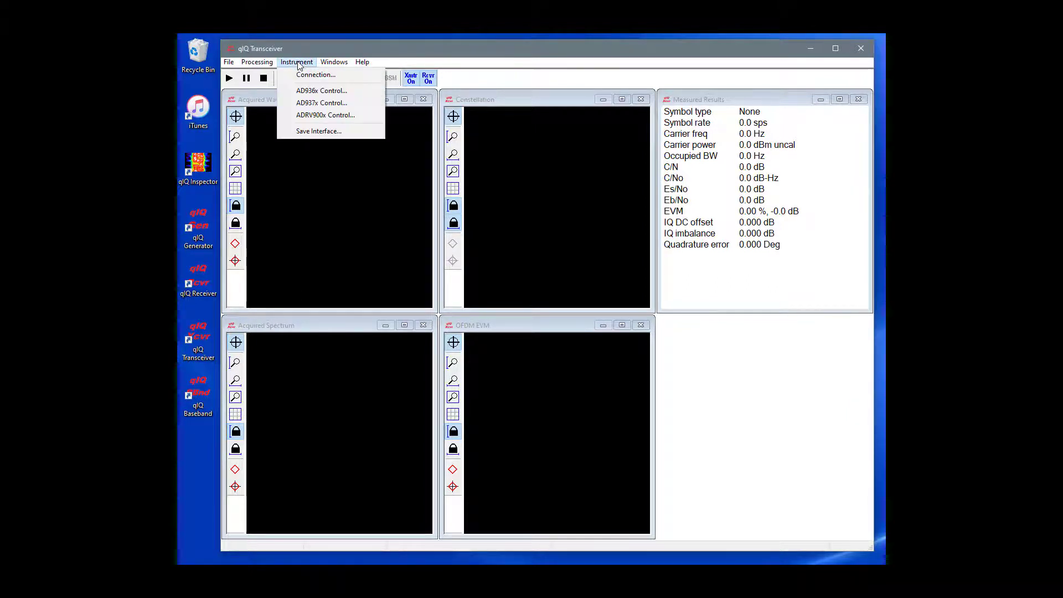
pyautogui.click(347, 75)
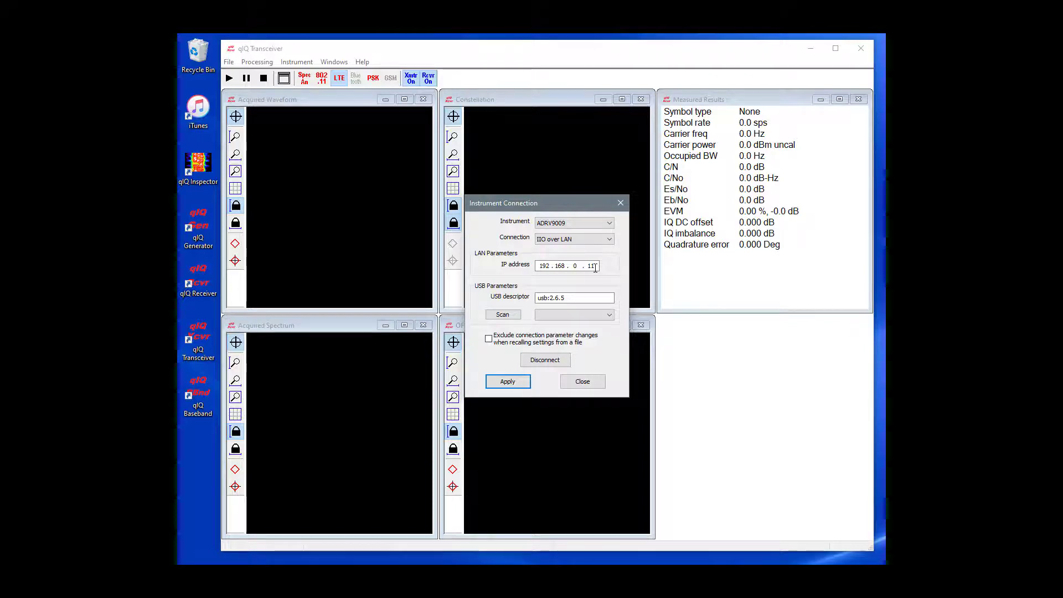
pyautogui.click(568, 297)
# Step: Apply the LAN connection and load the LTE PUSCH 20MHz 16QAM 1subframe file for transmission
pyautogui.click(510, 381)
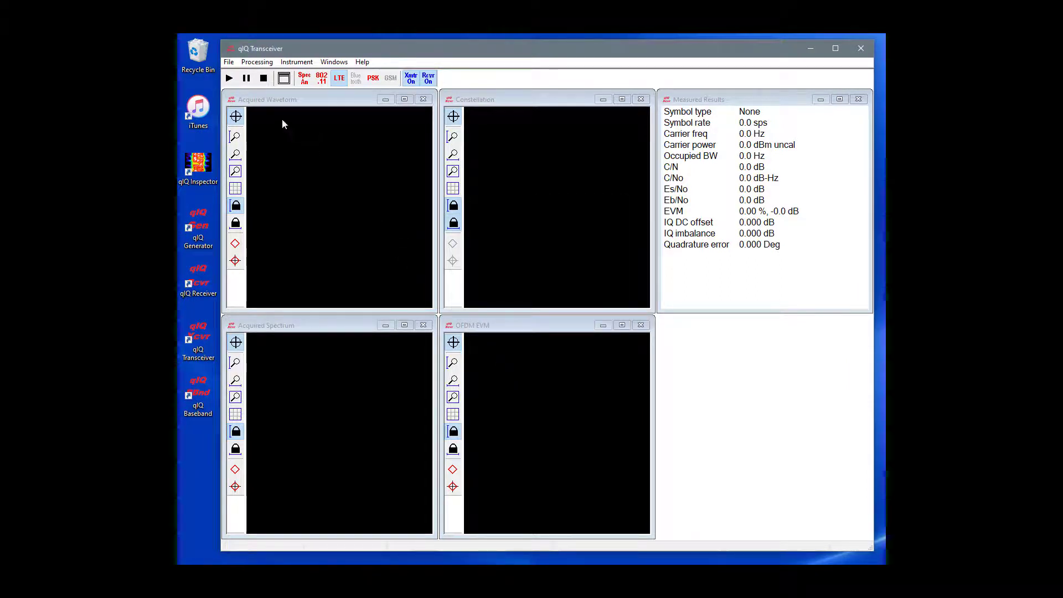
pyautogui.click(228, 62)
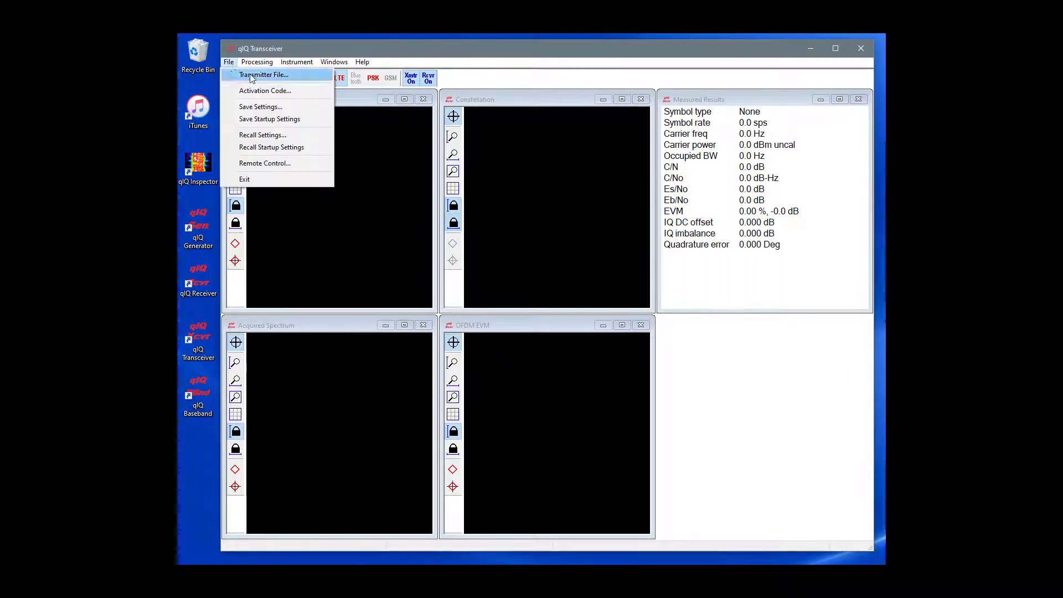
pyautogui.click(251, 75)
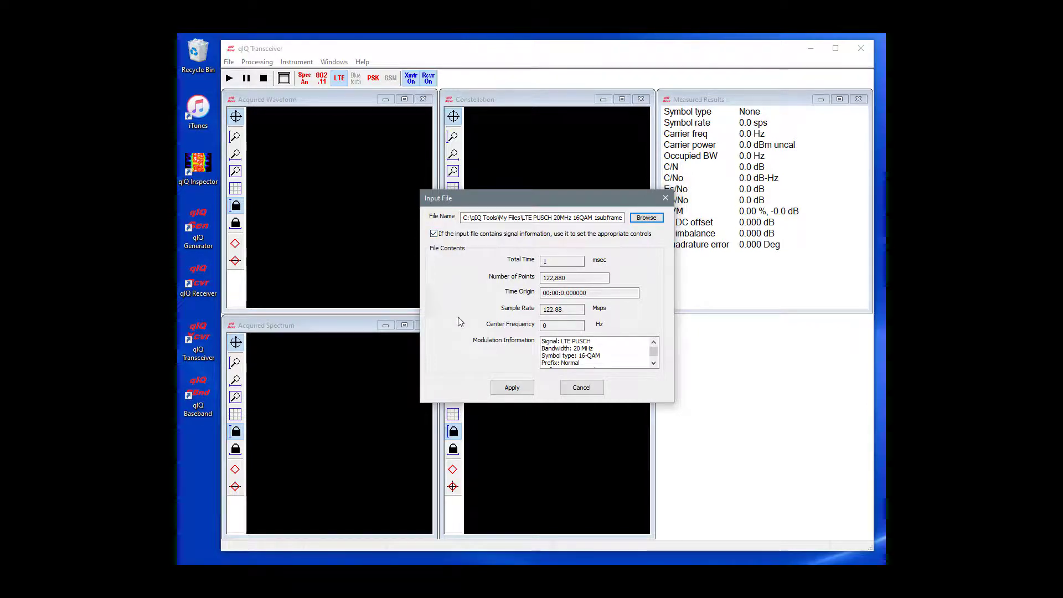
pyautogui.click(512, 388)
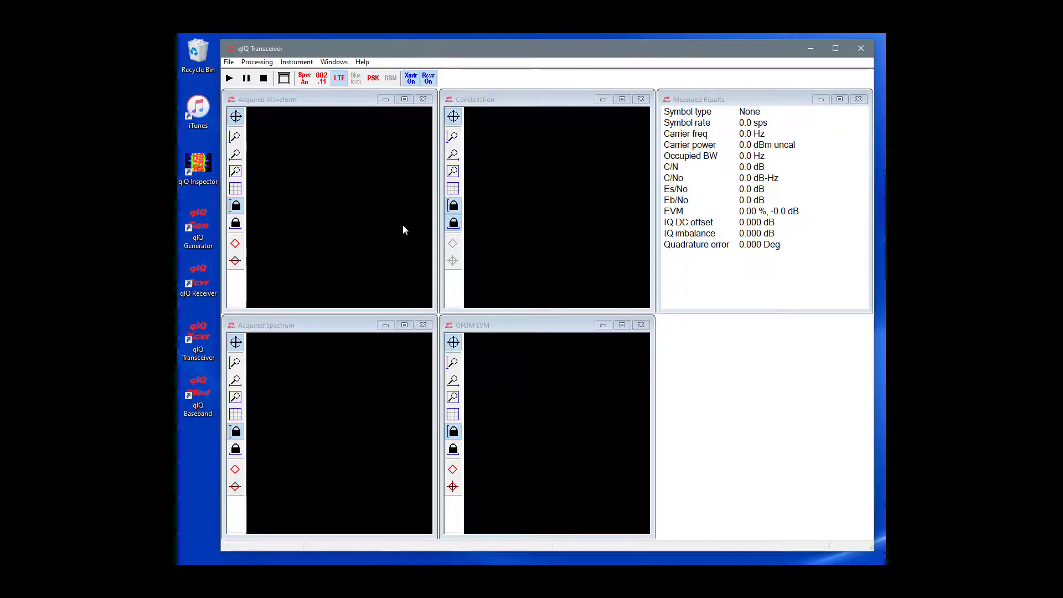
# Step: Set the ADRV9009 to 2 GHz, 30 dB attenuation, 20 dB gain, 200000 samples at 122.88 Msps
pyautogui.click(297, 62)
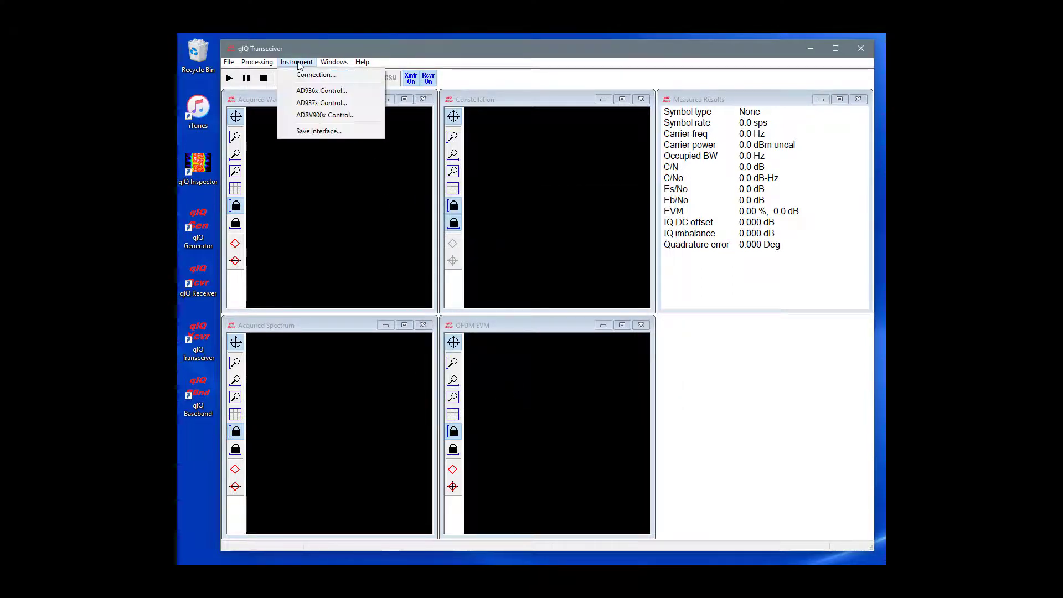
pyautogui.click(323, 115)
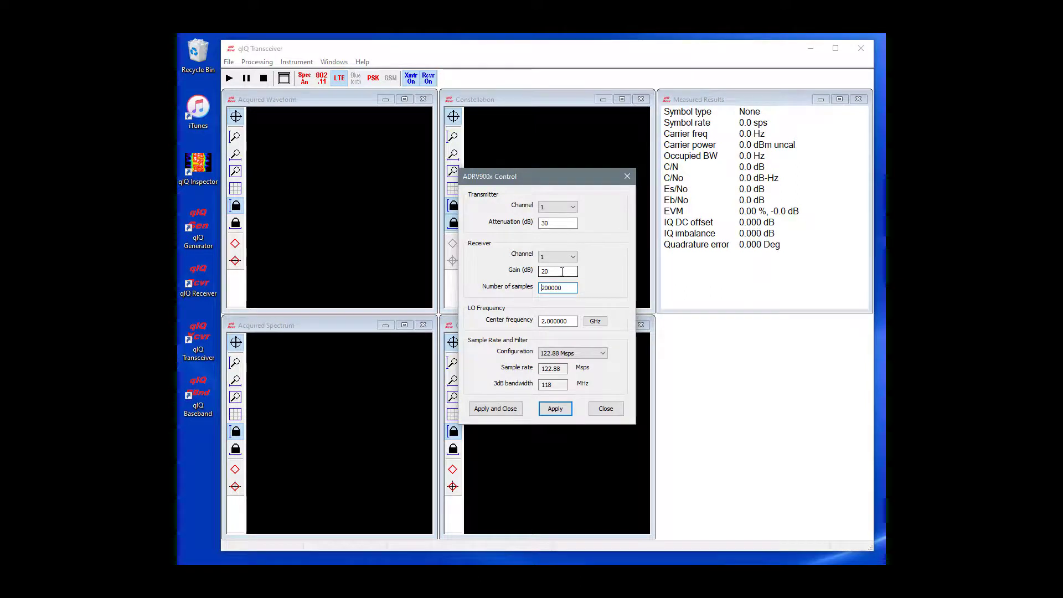
pyautogui.click(565, 288)
pyautogui.click(603, 354)
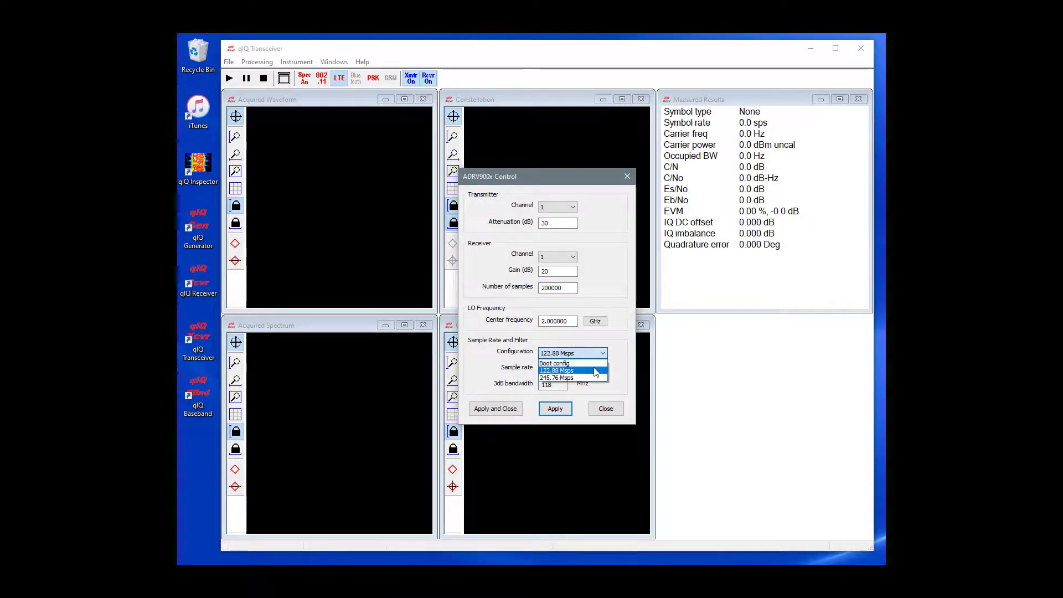
pyautogui.click(596, 371)
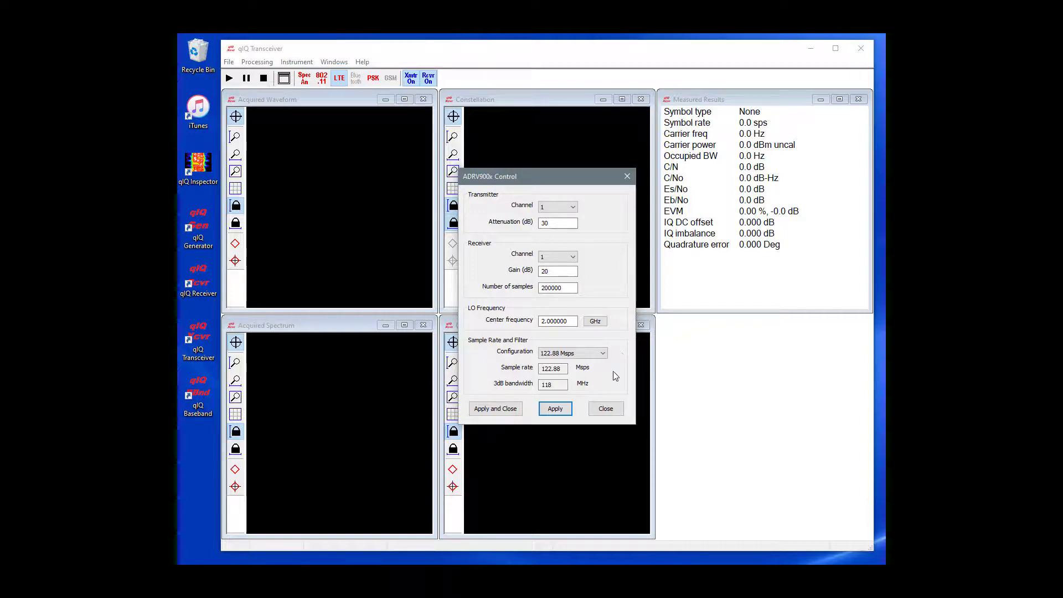
pyautogui.click(497, 409)
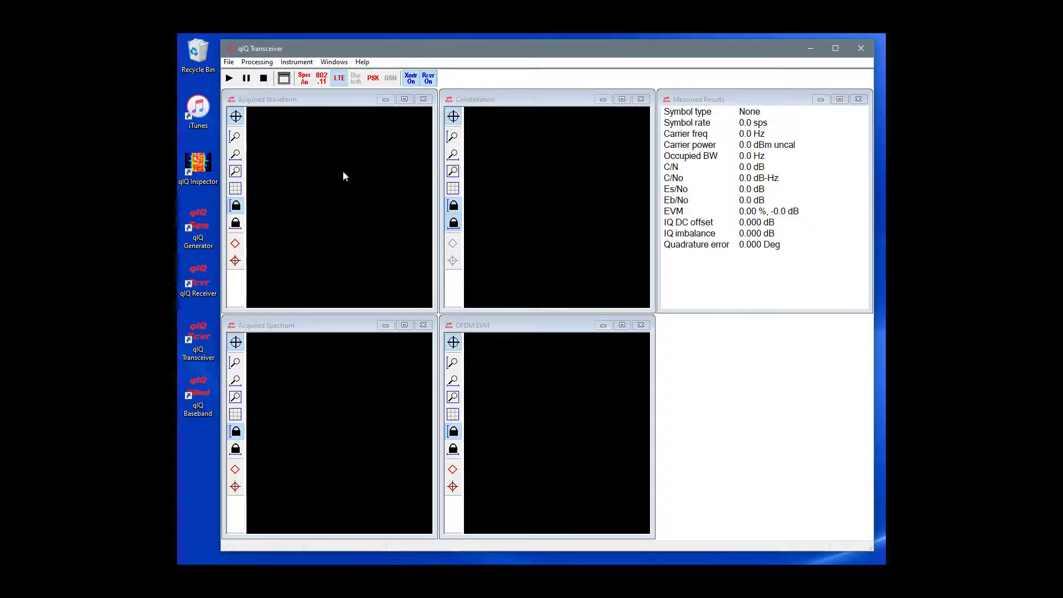
# Step: Apply Receiver Waveform Processing with Decimate checked at rate 4
pyautogui.click(257, 62)
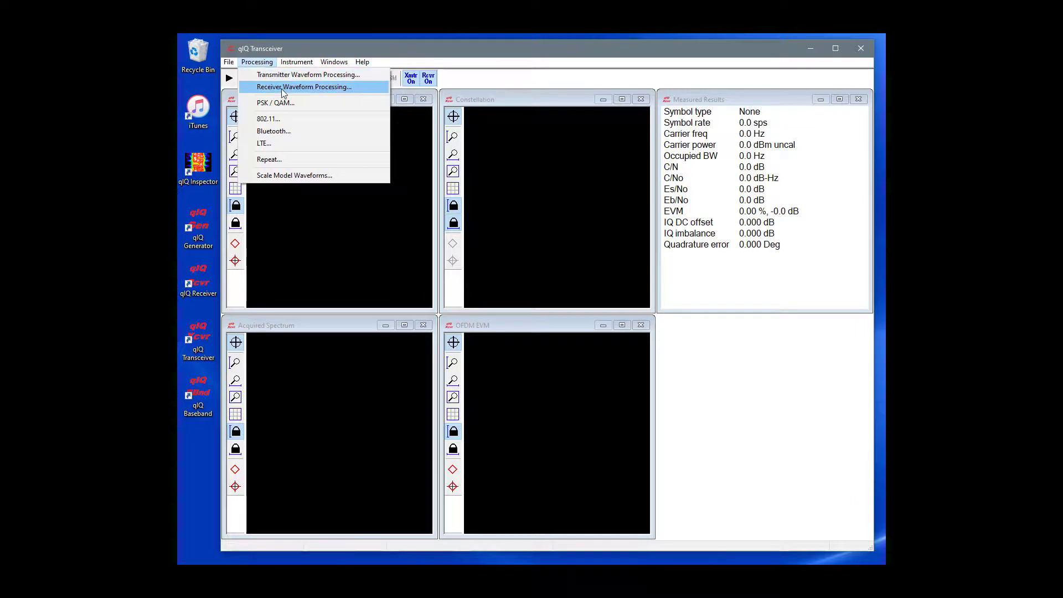
pyautogui.click(360, 86)
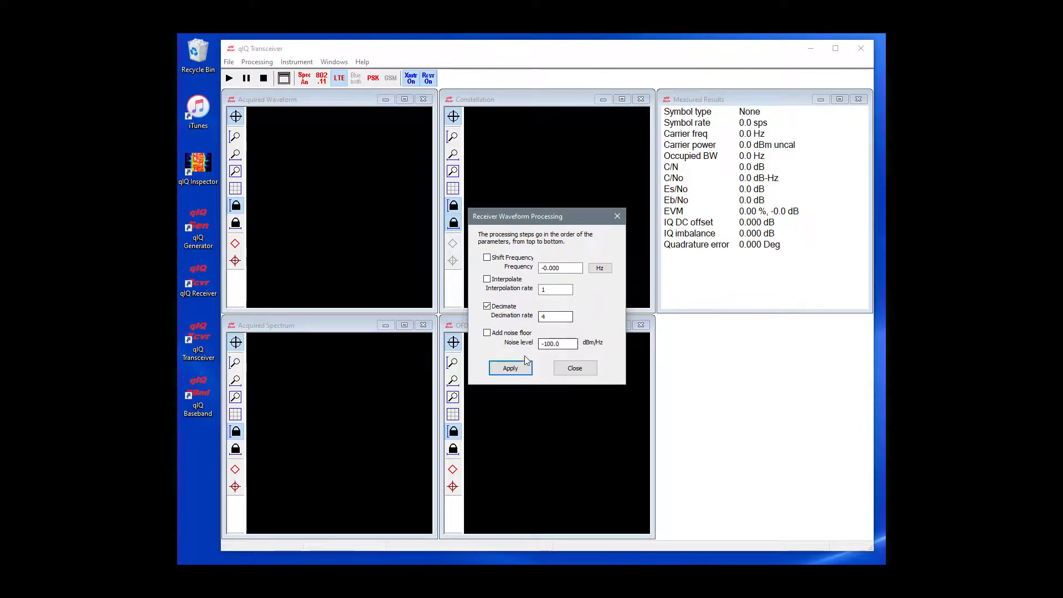
pyautogui.click(512, 370)
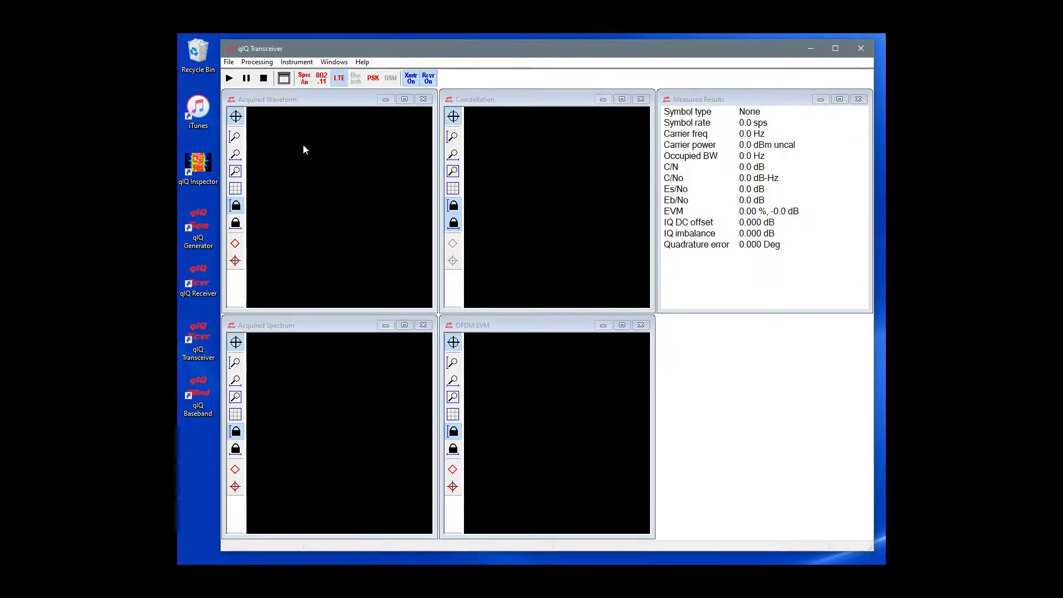
# Step: Set Repeat Type to Continuous with a 1.000 s pace and apply it
pyautogui.click(257, 62)
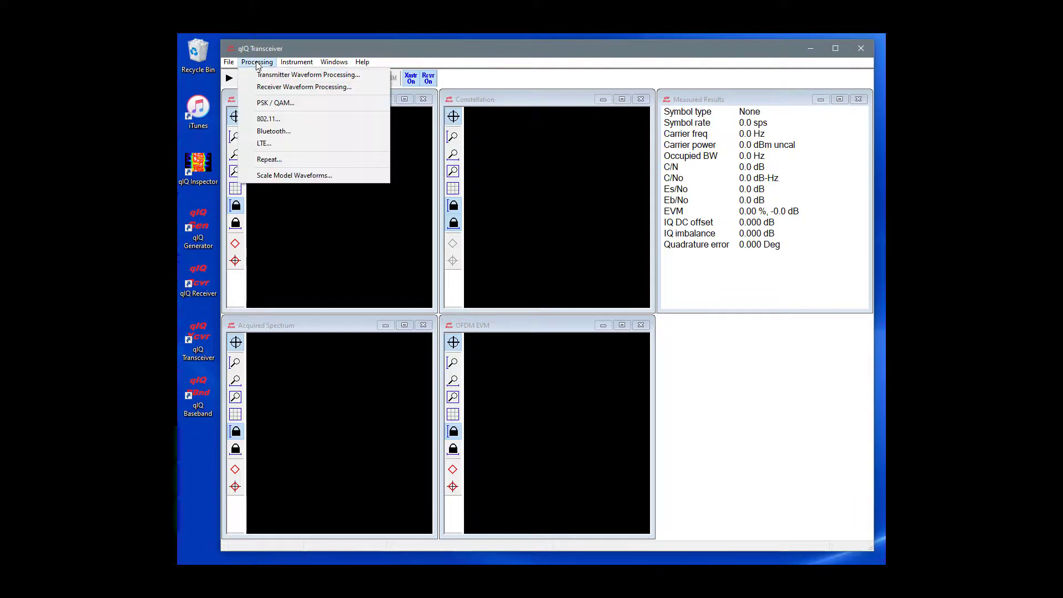
pyautogui.click(277, 160)
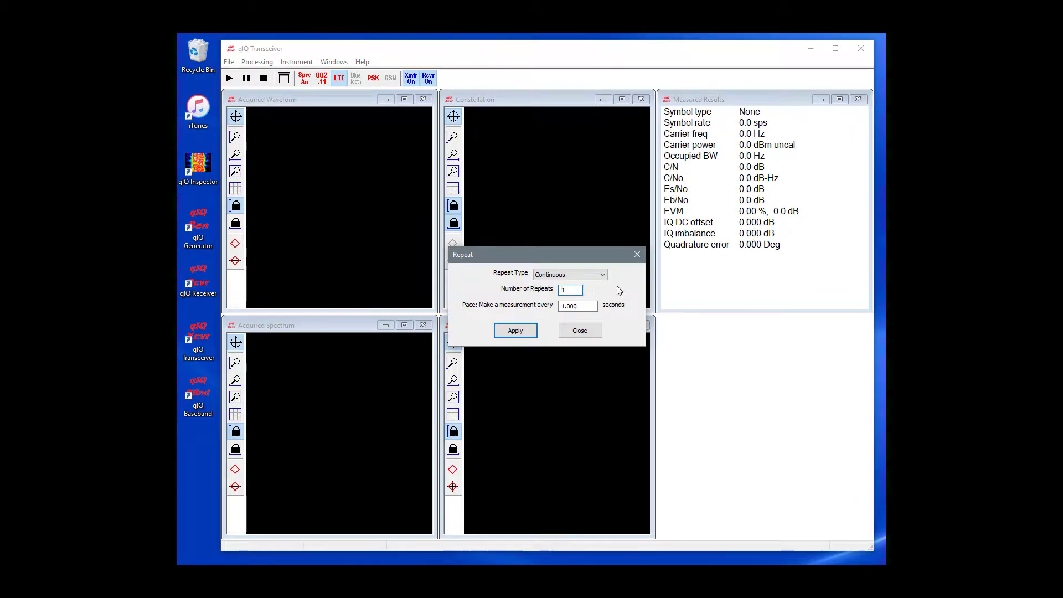
pyautogui.click(520, 332)
pyautogui.click(520, 332)
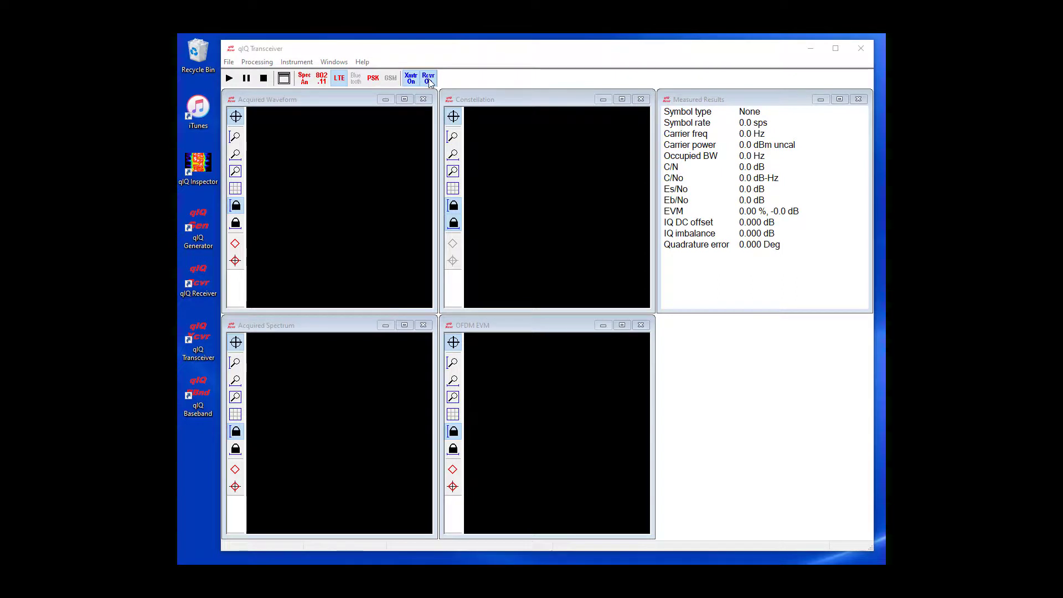
# Step: Start live LTE transmit and acquisition to plot the 16-QAM constellation, with about 2.8% average EVM
pyautogui.click(228, 78)
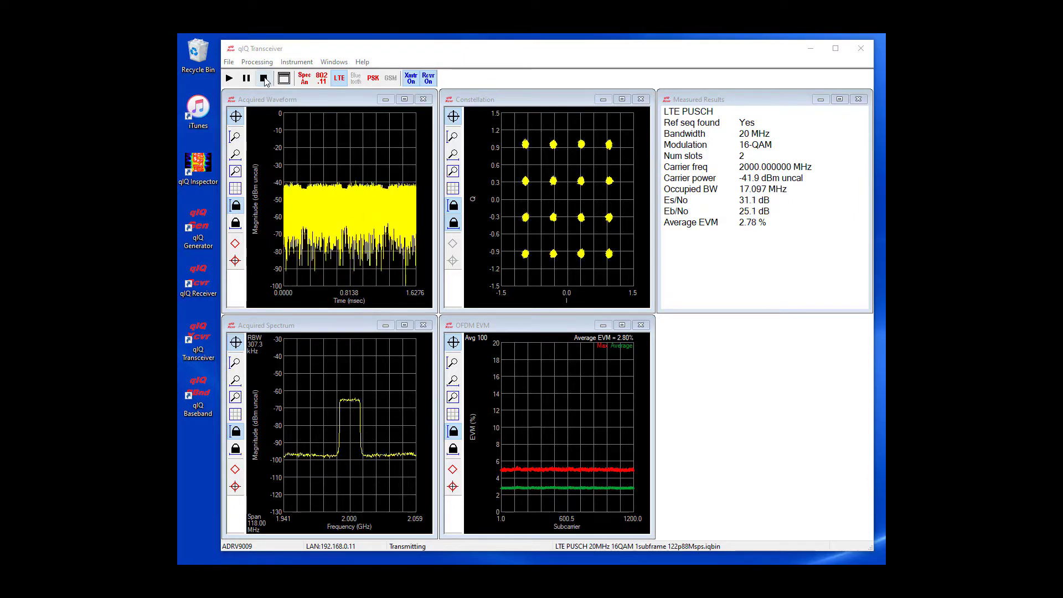
# Step: Stop the measurement at -42.0 dBm and 2.78% EVM, then save the setup as startup settings
pyautogui.click(264, 80)
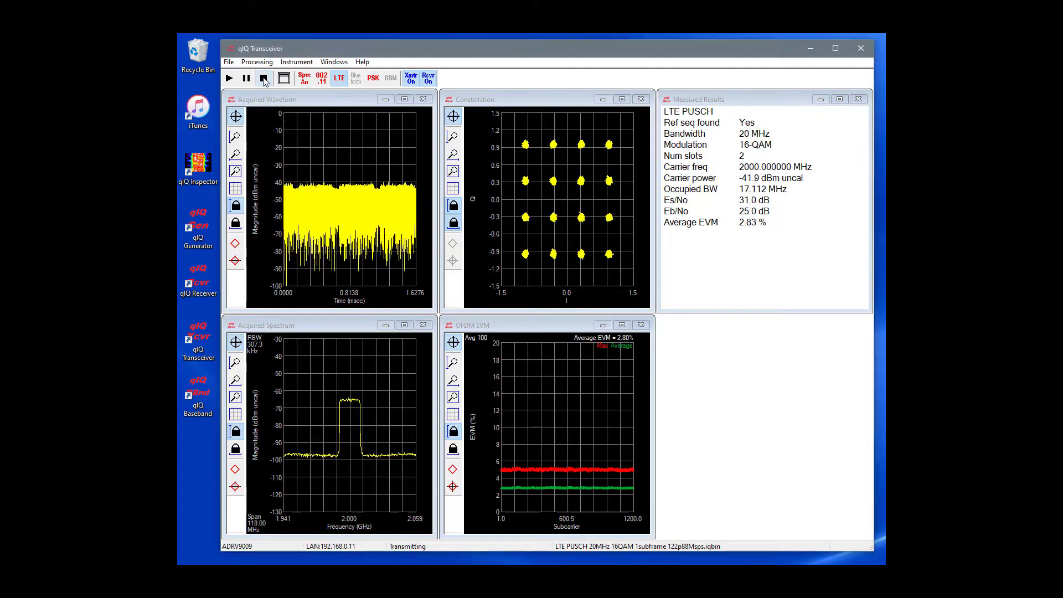
pyautogui.click(264, 80)
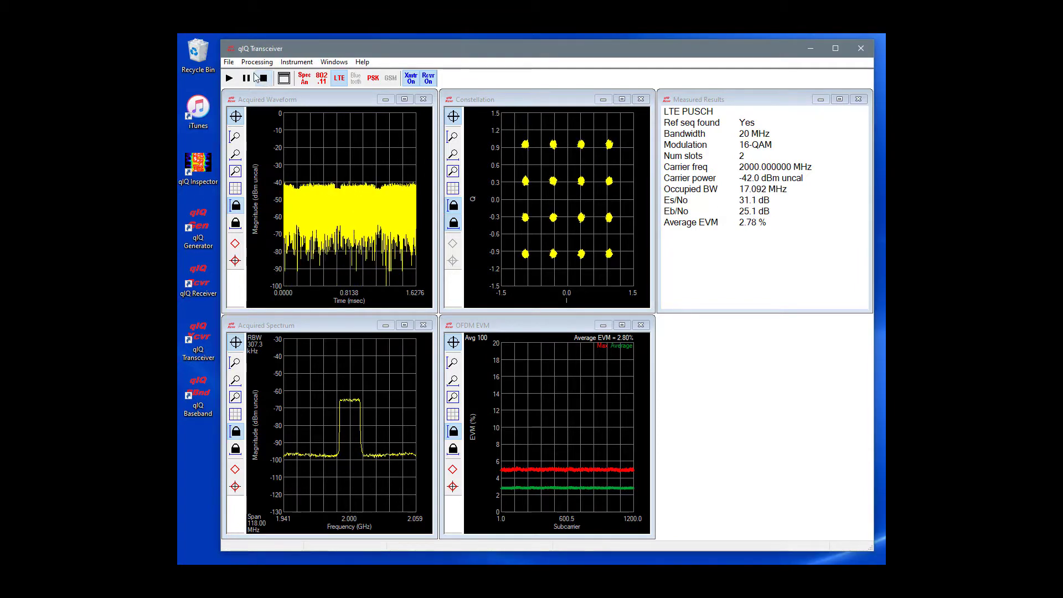
pyautogui.click(228, 63)
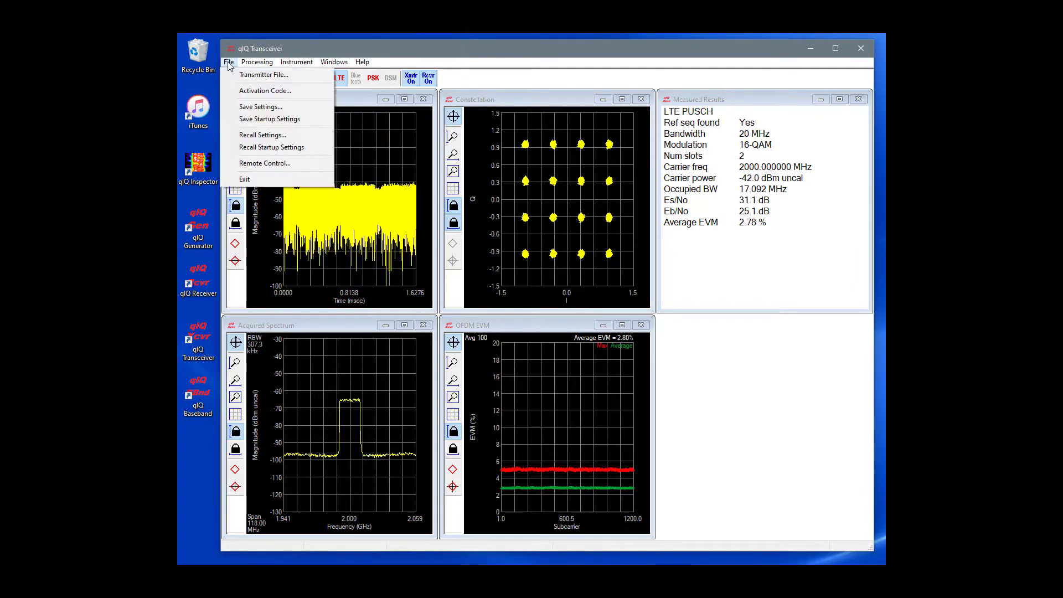
pyautogui.click(256, 119)
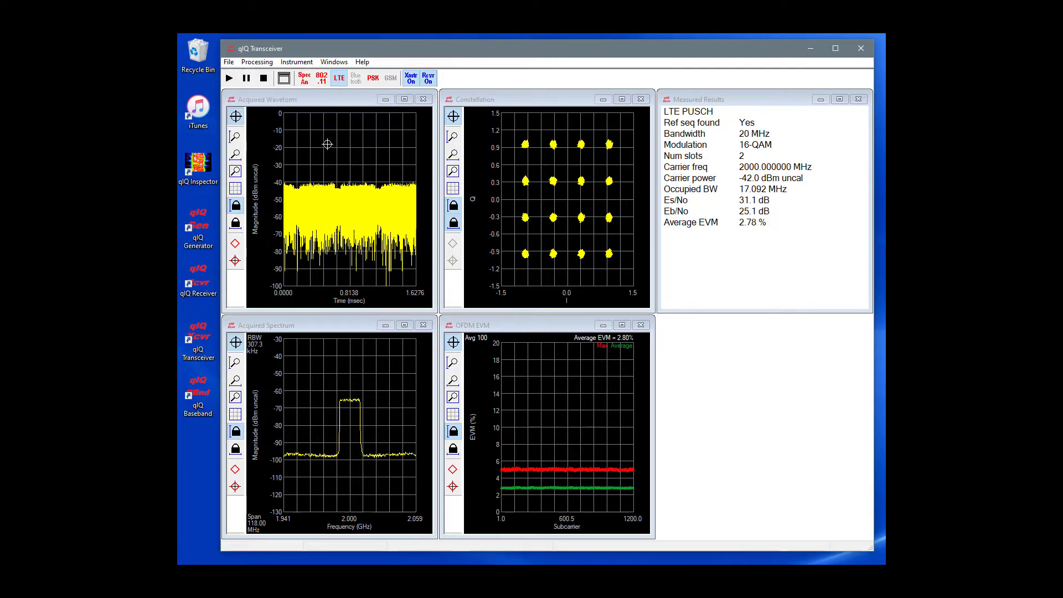